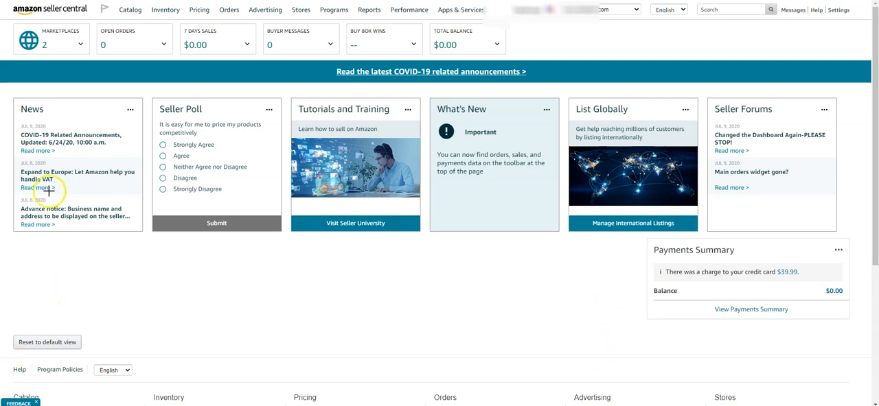
left_click_drag(16, 125, 132, 9)
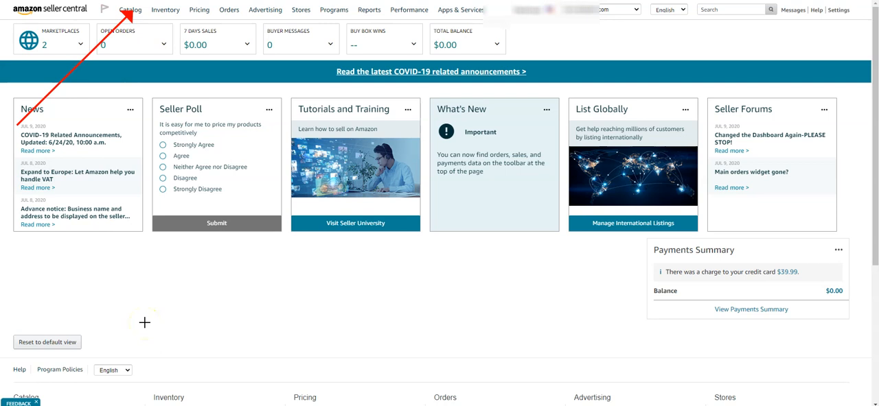
left_click(505, 11)
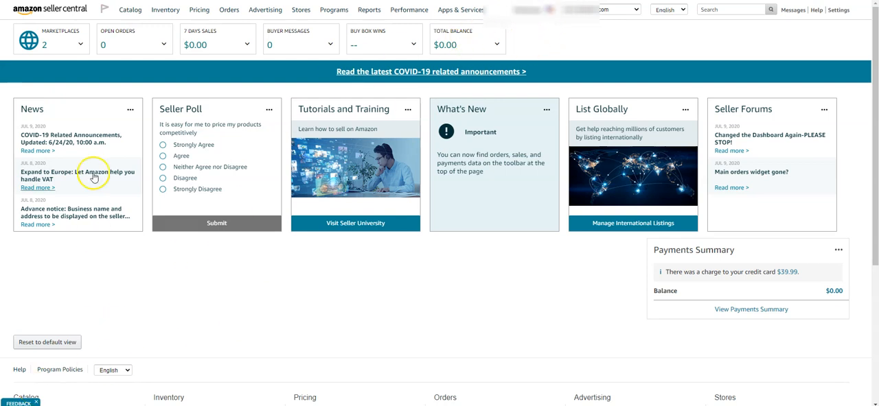
Step: Open the Add Products page and search Amazon's catalog for "iphone 7"
mouse_move(128, 8)
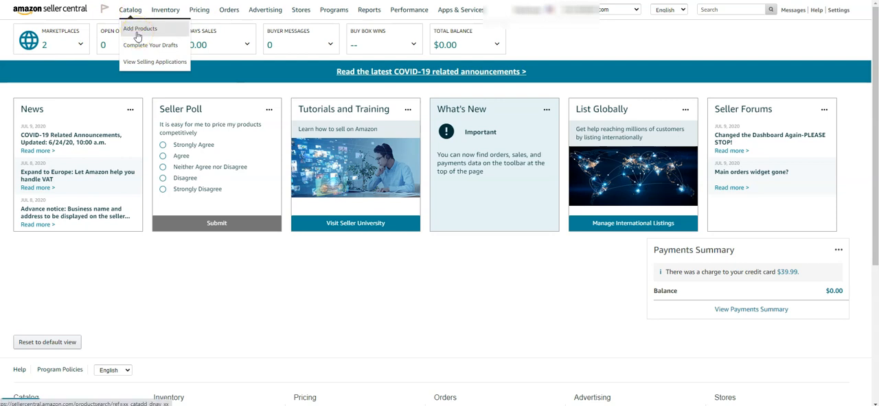
left_click(137, 35)
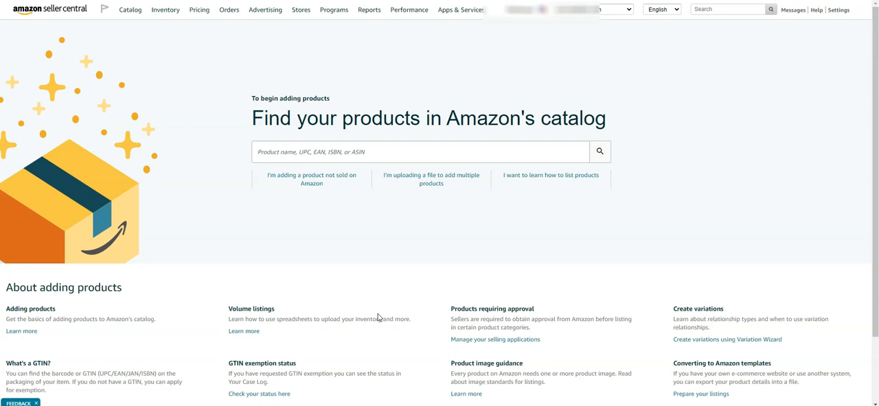
left_click(304, 147)
type("iphone 7")
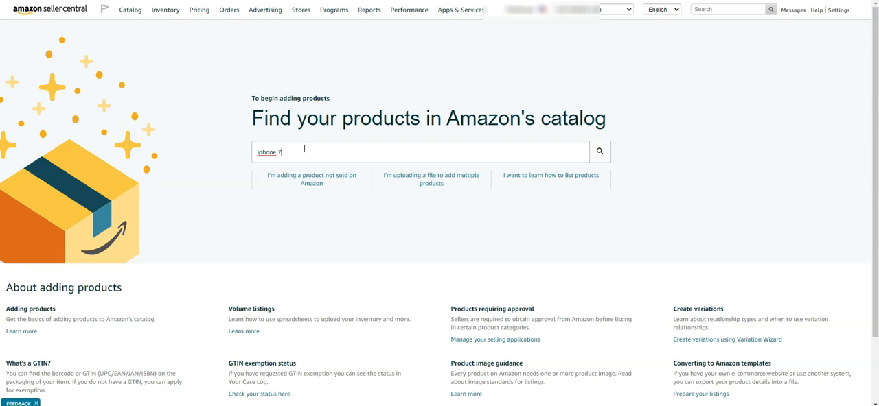
left_click(599, 154)
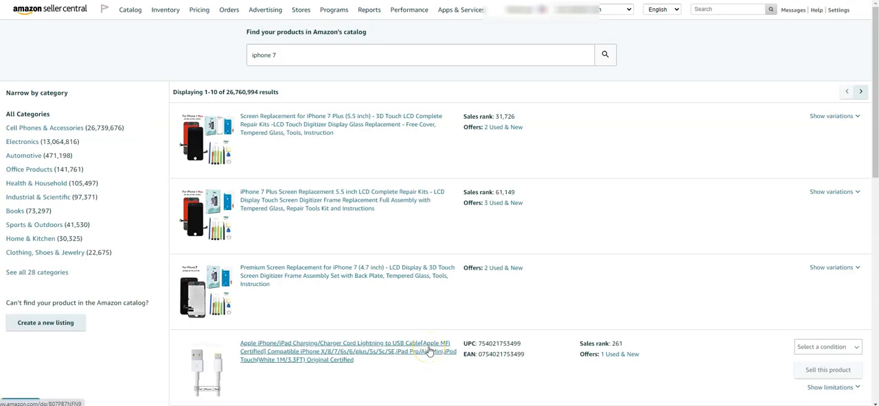
Step: Start creating a new listing for a product that is missing from Amazon's catalog
scroll(529, 274, "down", 1)
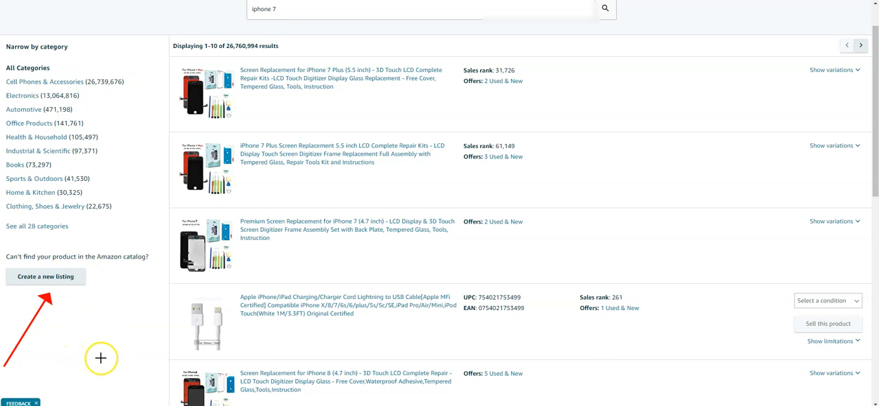
left_click(58, 283)
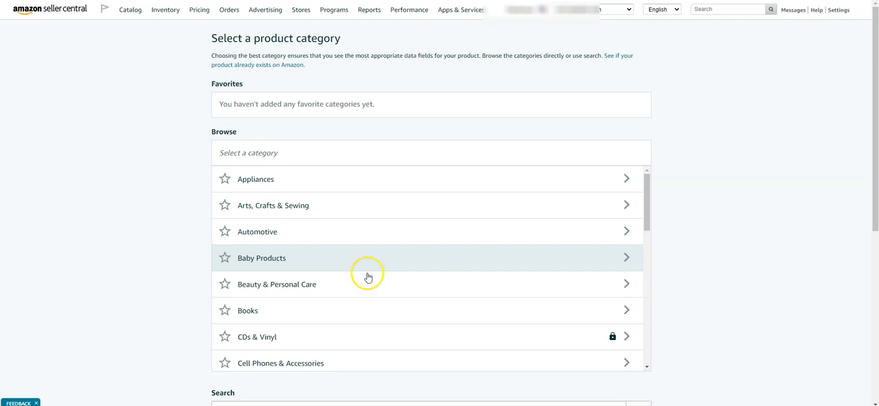
scroll(714, 184, "down", 3)
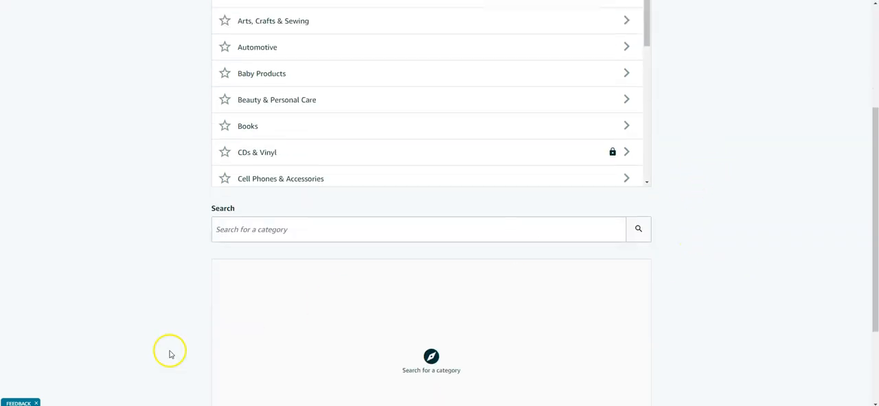
left_click_drag(61, 385, 295, 231)
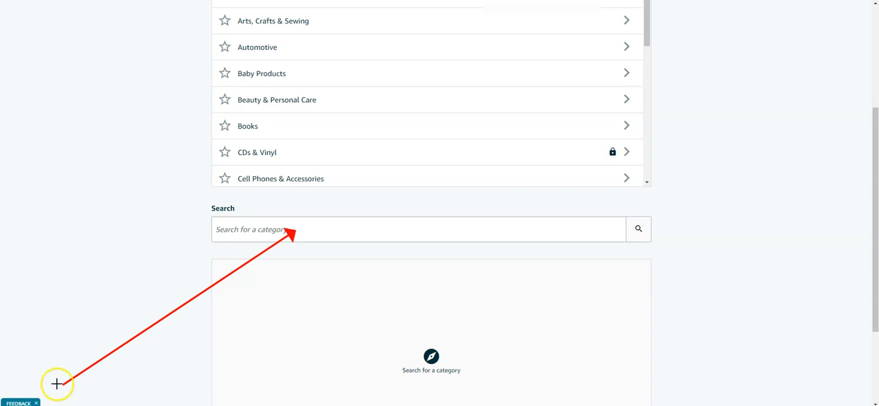
left_click(86, 405)
Step: Search the product categories for "iphone 7"
left_click(286, 229)
type("iphom")
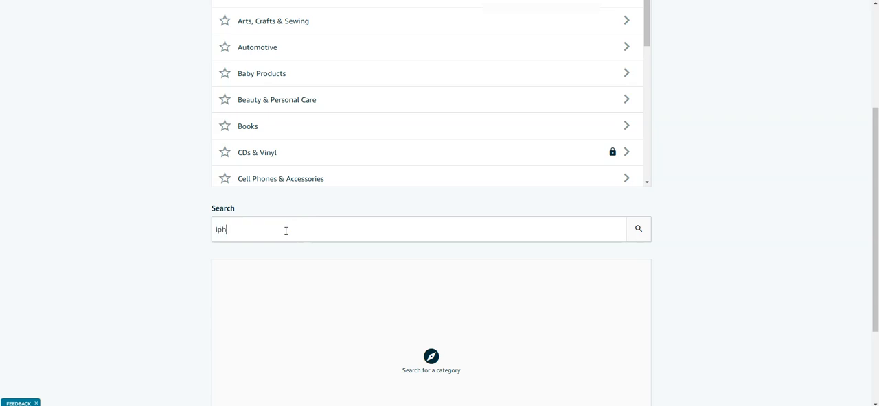
key("BackSpace")
type("ne 7")
left_click(635, 229)
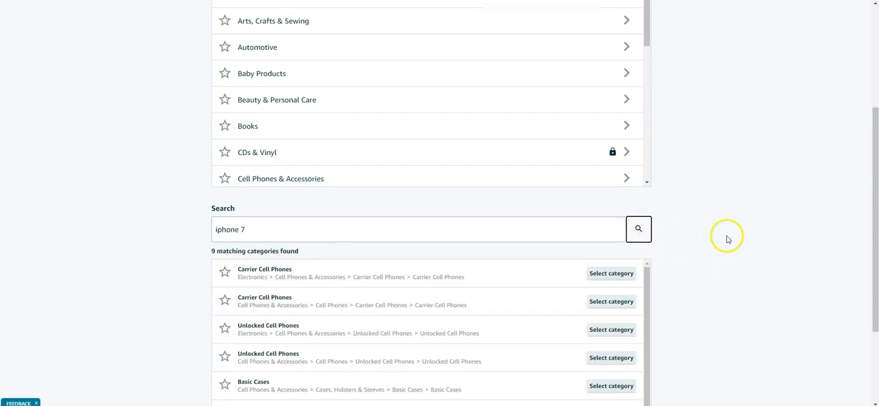
Step: Refine the category search to "iphone 7 case" and select Basic Cases under Electronics > Cell Phones & Accessories > Cases, Holsters & Clips
scroll(439, 245, "down", 2)
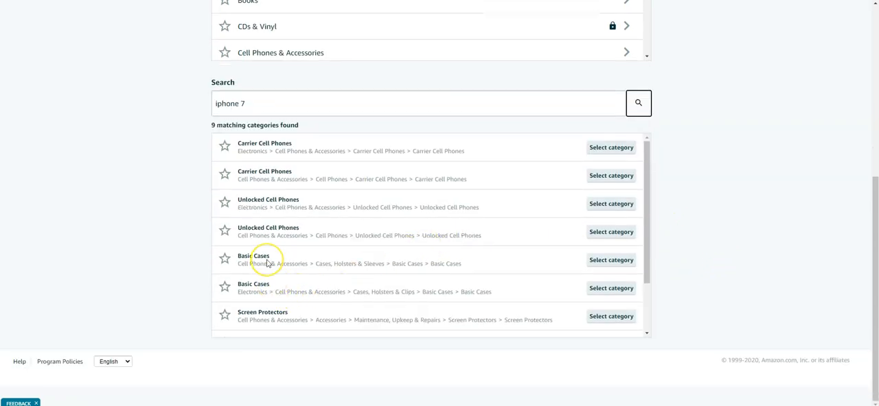
left_click(261, 104)
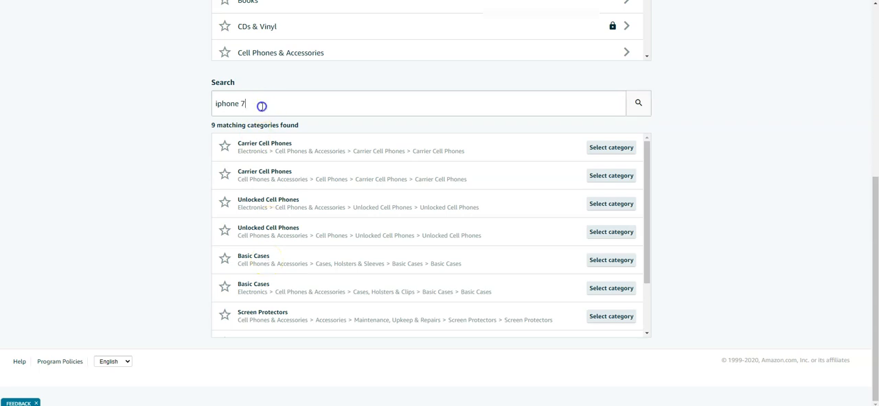
type("case")
left_click(639, 103)
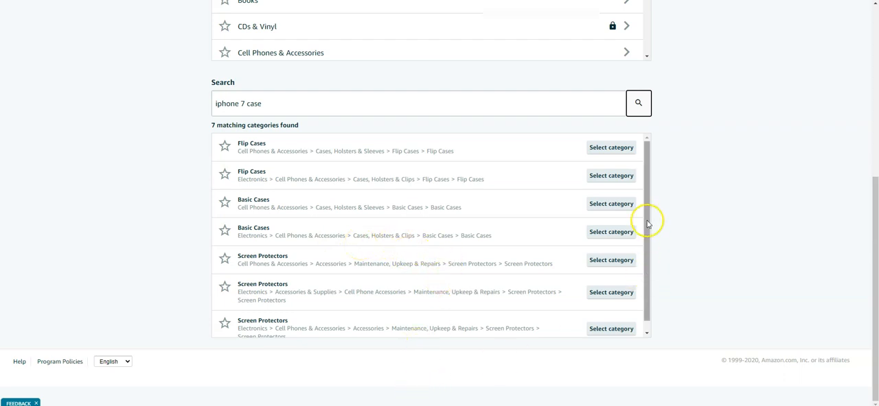
left_click(618, 233)
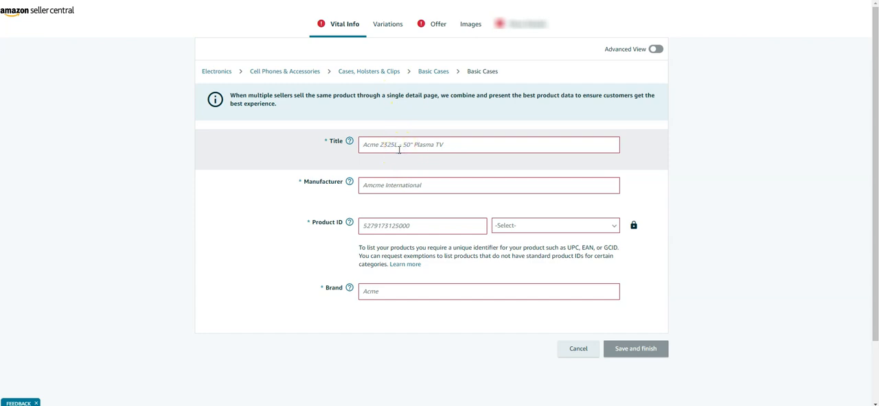
Step: Enter "iphone 7 case" as the product title
type("iphone")
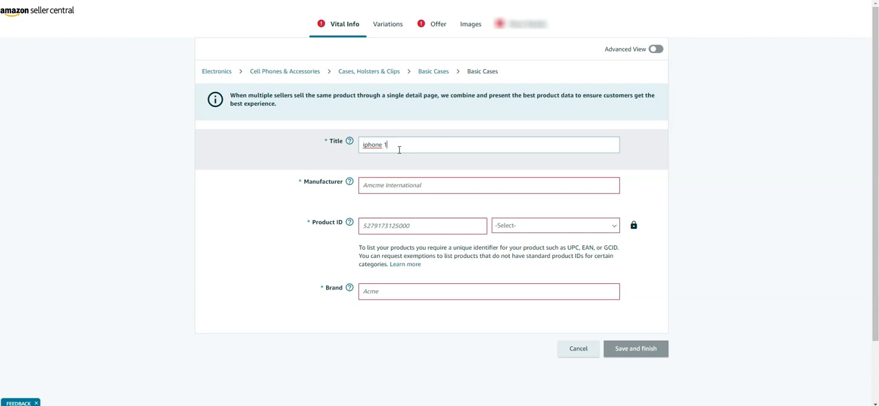
type(" 7 case")
left_click(392, 190)
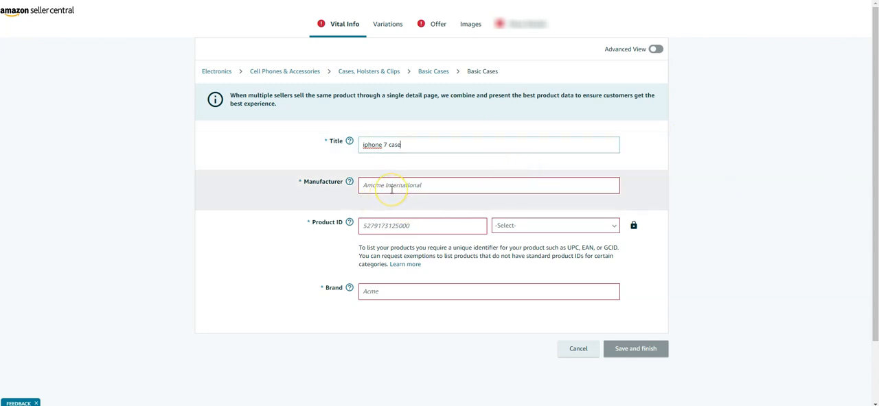
Step: Set the product ID type to UPC
left_click(407, 228)
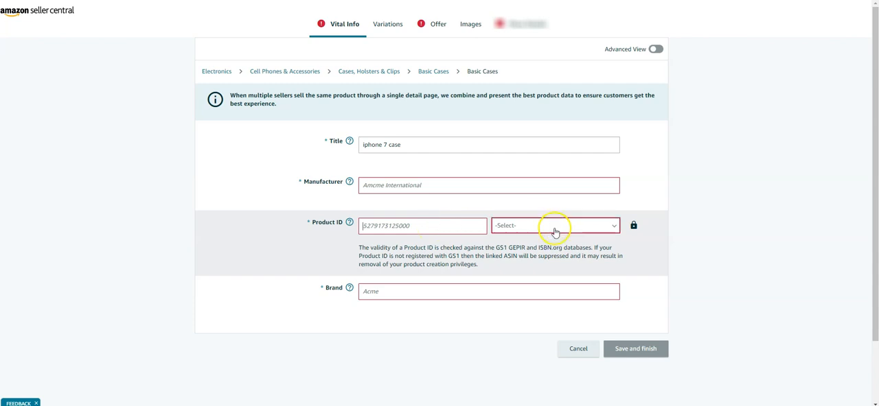
left_click(576, 232)
left_click(126, 357)
mouse_move(337, 337)
left_mouse_down()
mouse_move(540, 217)
mouse_move(522, 231)
left_mouse_up()
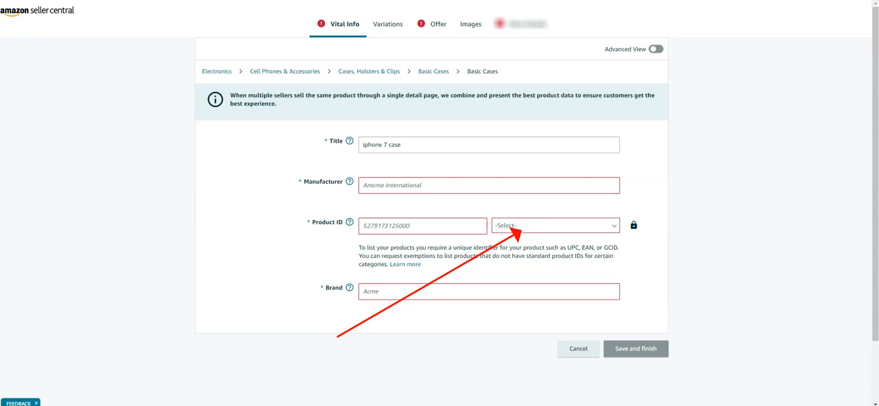
left_click(614, 225)
left_click(501, 291)
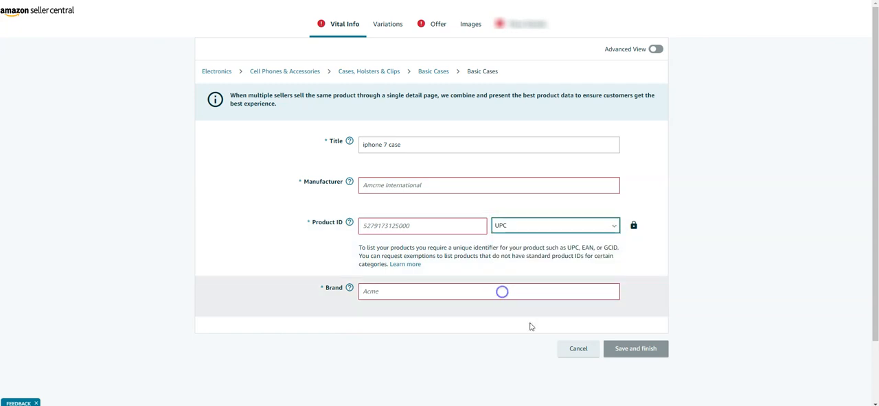
Step: Enter "N/A" as the brand, switching the input language to the United Kingdom keyboard for the slash
left_click(421, 293)
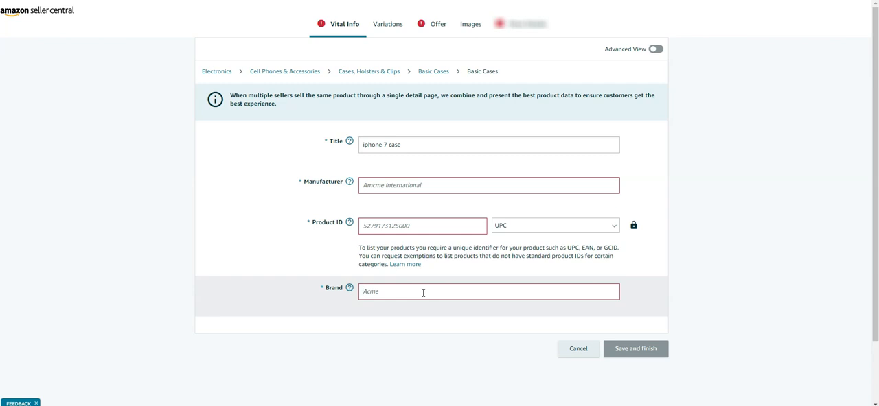
type("N")
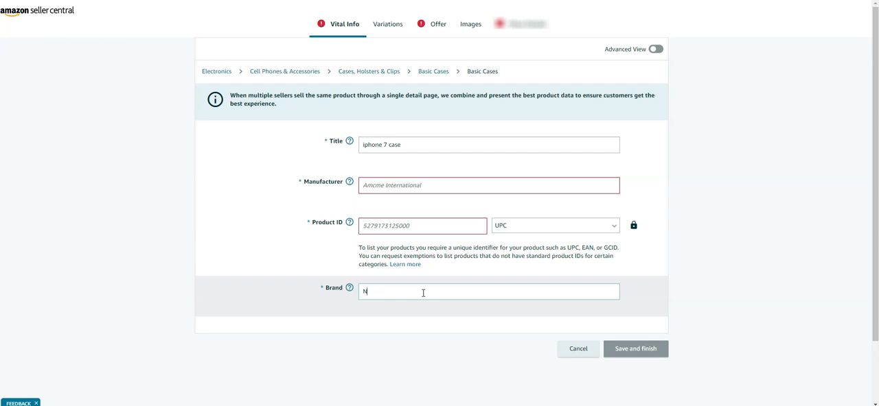
left_click(696, 337)
left_click(804, 405)
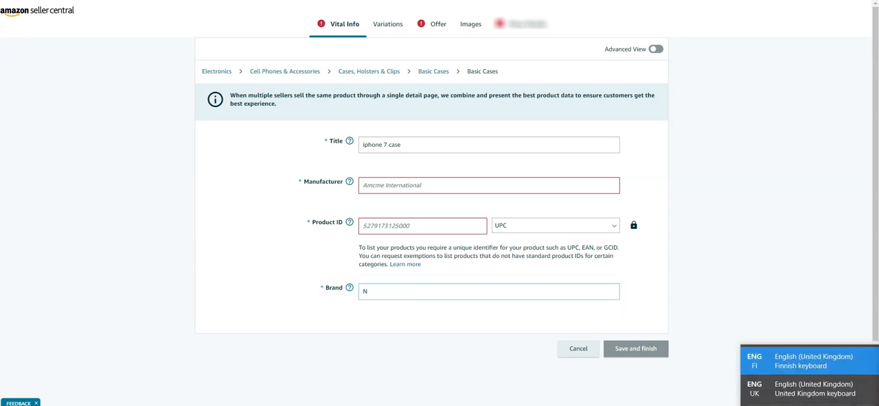
left_click(807, 384)
left_click(376, 288)
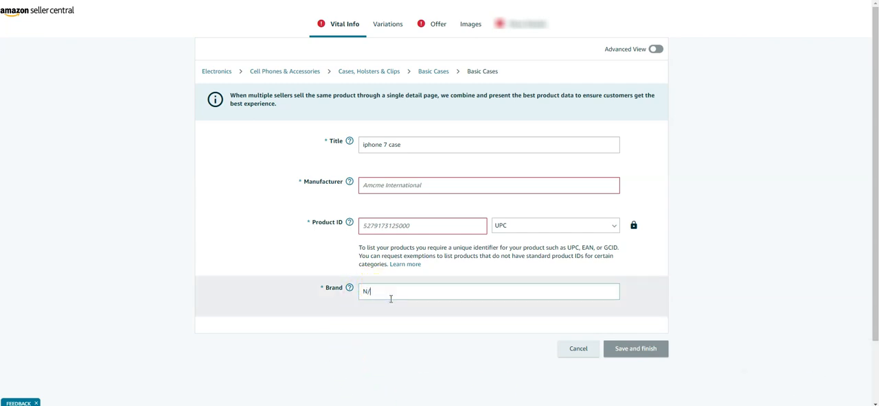
type("/A")
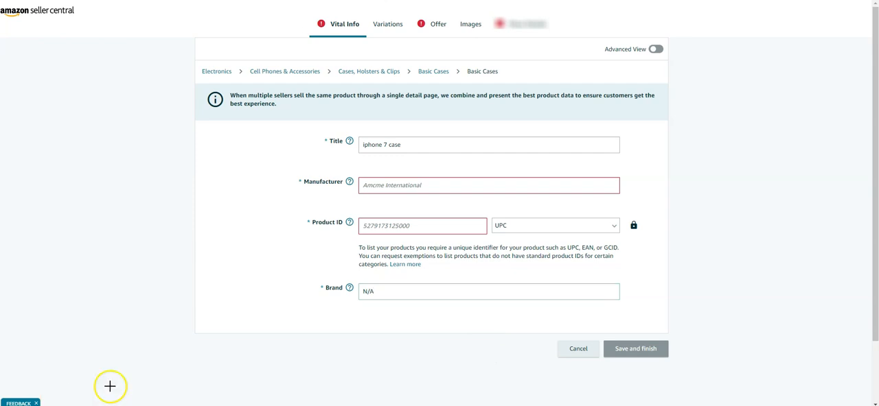
Step: Examine the available variation themes for the listing without choosing one
mouse_move(232, 233)
left_mouse_down()
mouse_move(286, 129)
mouse_move(379, 20)
mouse_move(383, 32)
left_mouse_up()
left_click(389, 30)
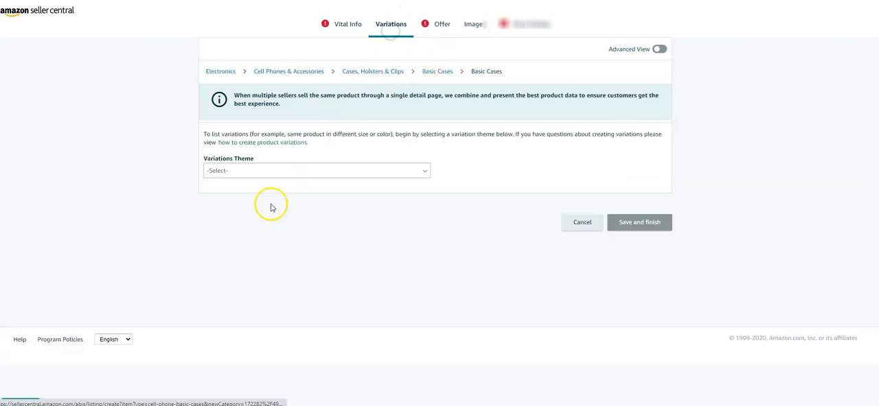
left_click(427, 172)
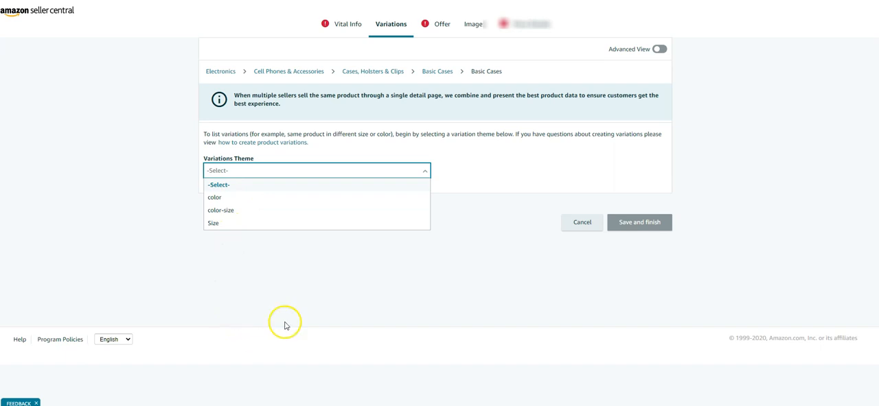
left_click(330, 294)
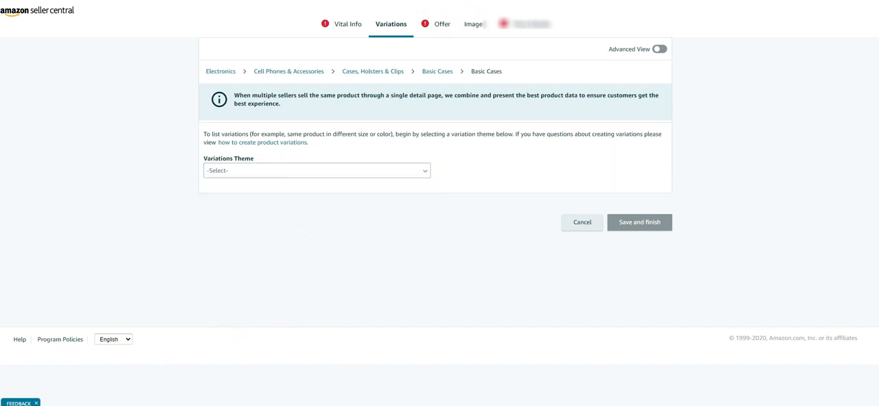
Step: Set the product's price to $15.00 in the listing's offer details
left_click_drag(286, 275, 447, 29)
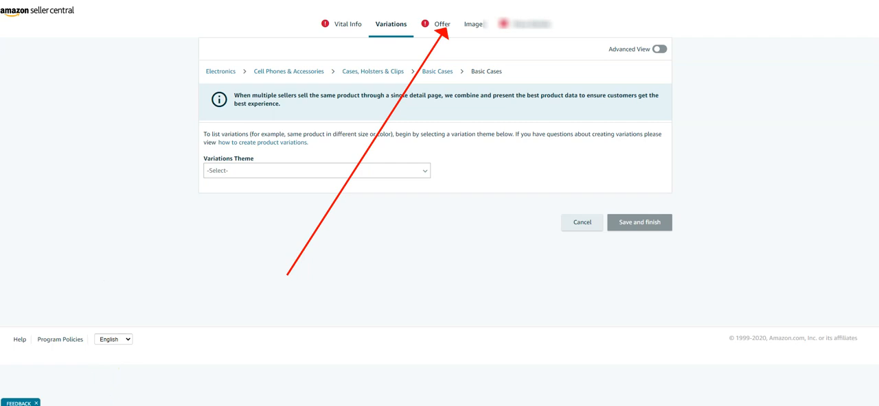
left_click(440, 22)
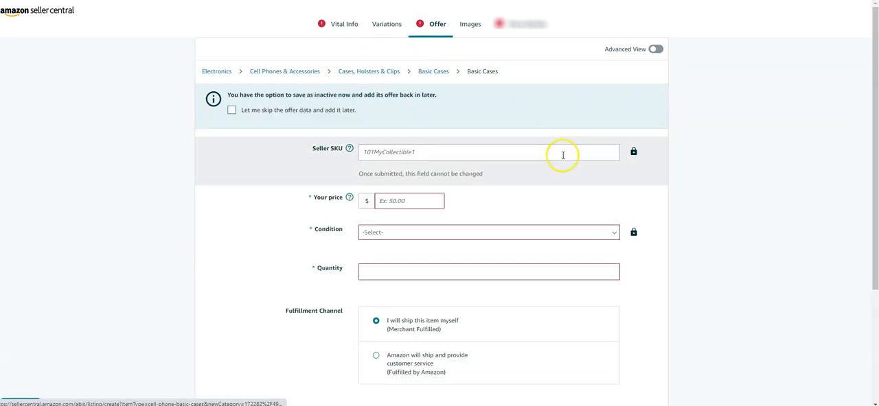
scroll(565, 164, "down", 1)
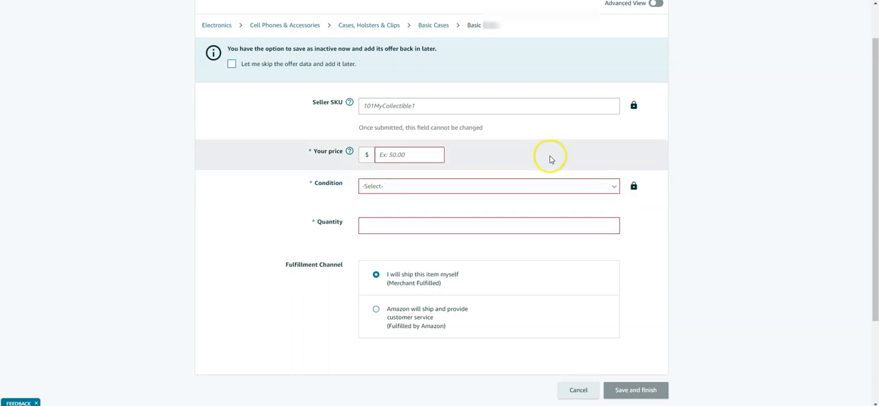
left_click(396, 155)
type("15.00")
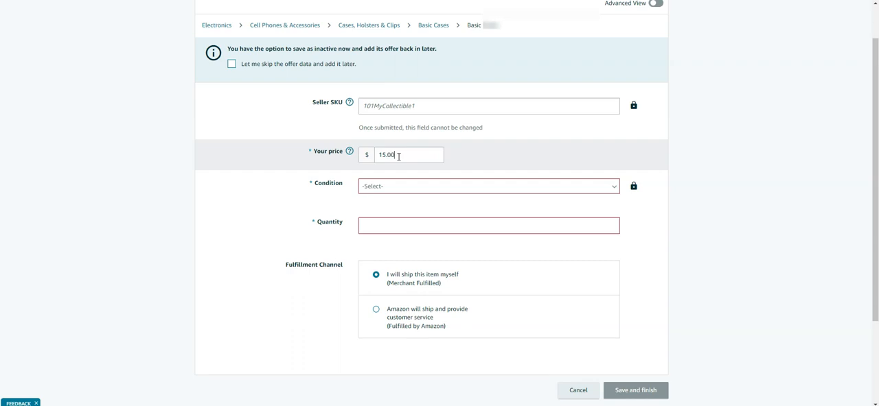
Step: Set the product's condition to New and its quantity to 100 in the offer details
left_click(613, 184)
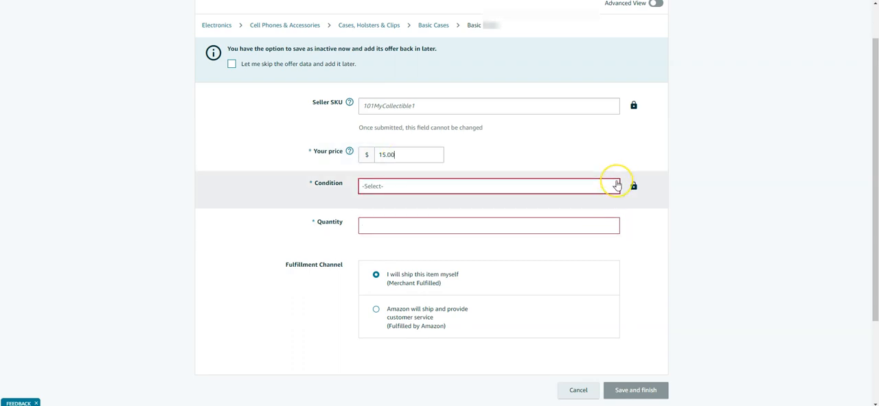
left_click(612, 189)
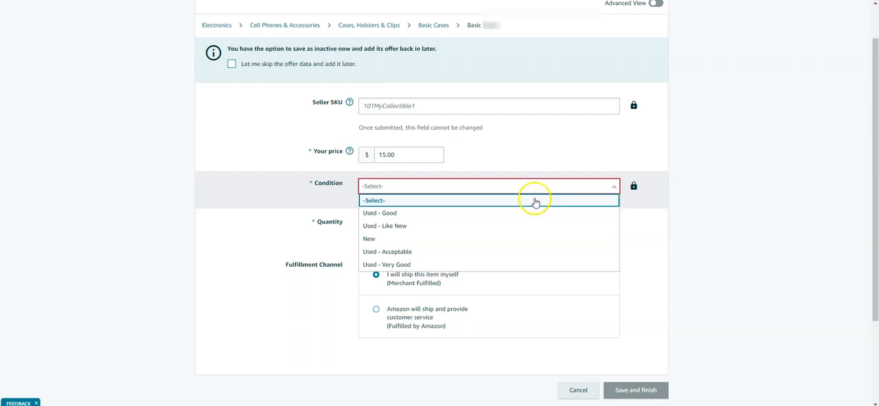
left_click(377, 238)
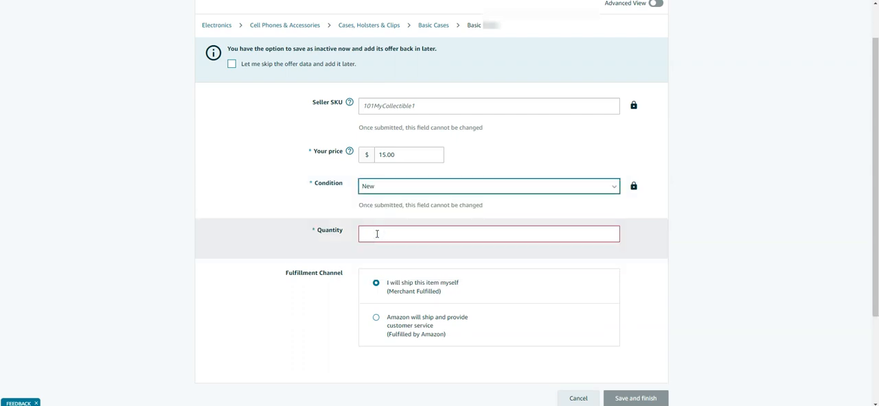
left_click(388, 238)
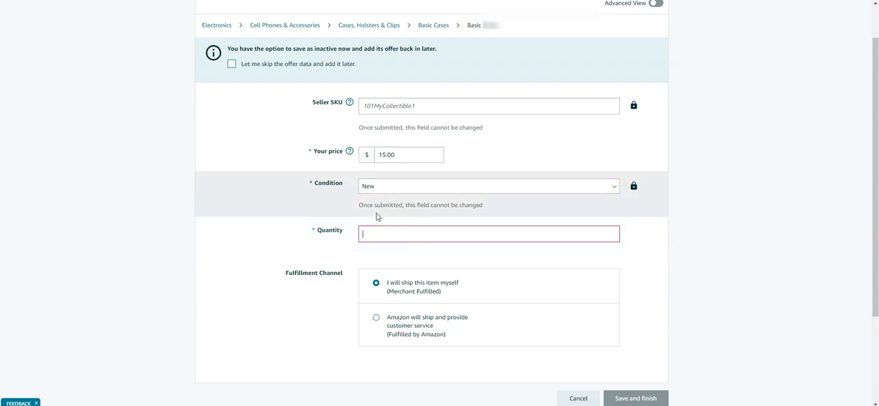
type("100")
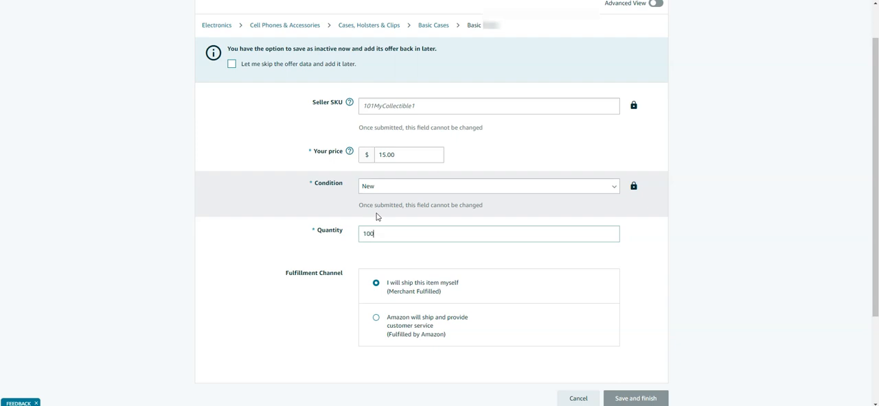
Step: Choose Fulfilled by Amazon as the fulfillment channel, so Amazon ships the item and provides customer service
scroll(737, 155, "down", 2)
scroll(803, 229, "up", 2)
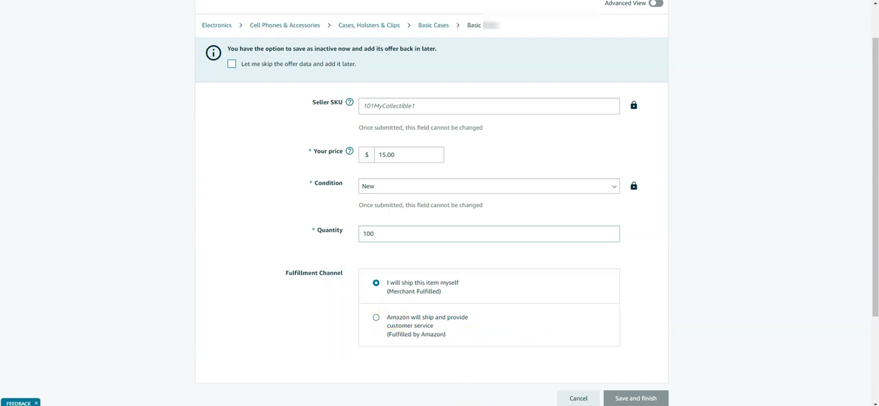
left_click(376, 319)
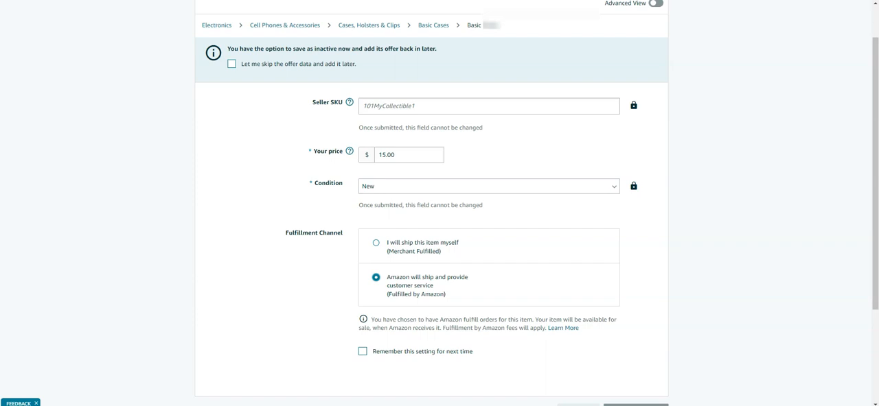
Step: Open the listing's images section and upload "iphone case 1.jpg" as the MAIN product image
scroll(652, 295, "up", 1)
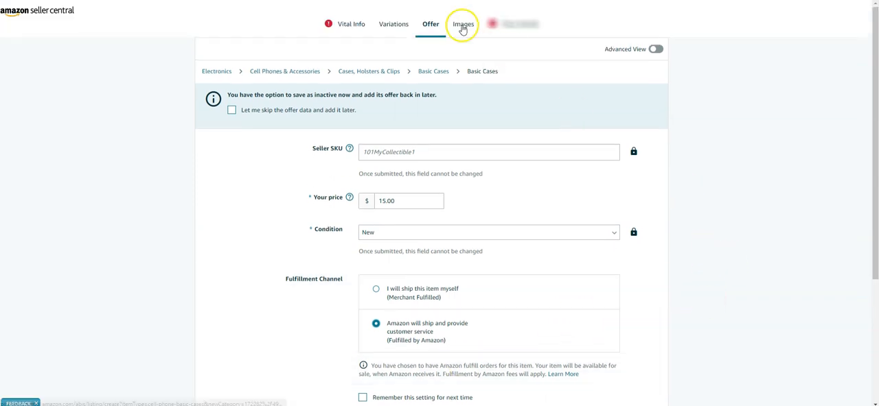
left_click(463, 26)
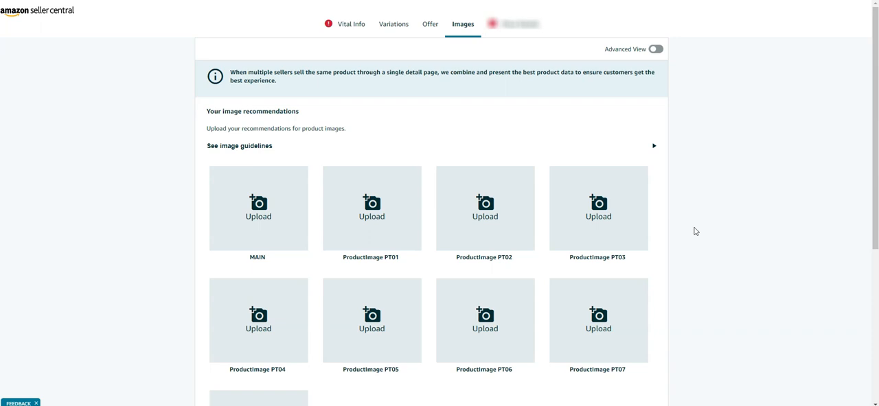
left_click(265, 217)
left_click(153, 144)
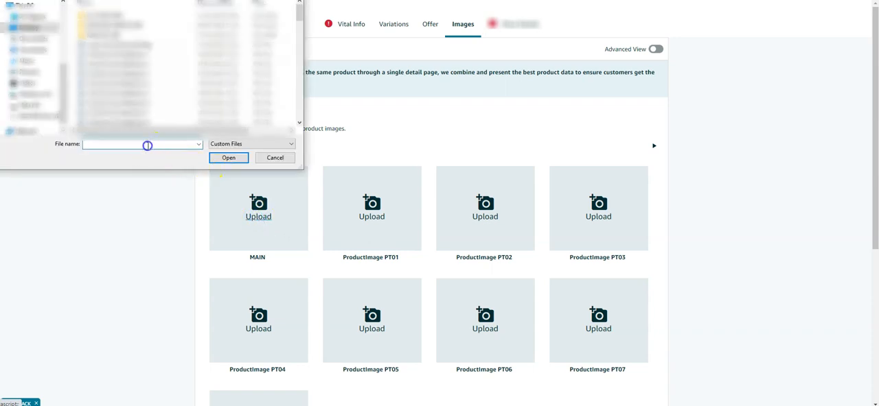
type("IP")
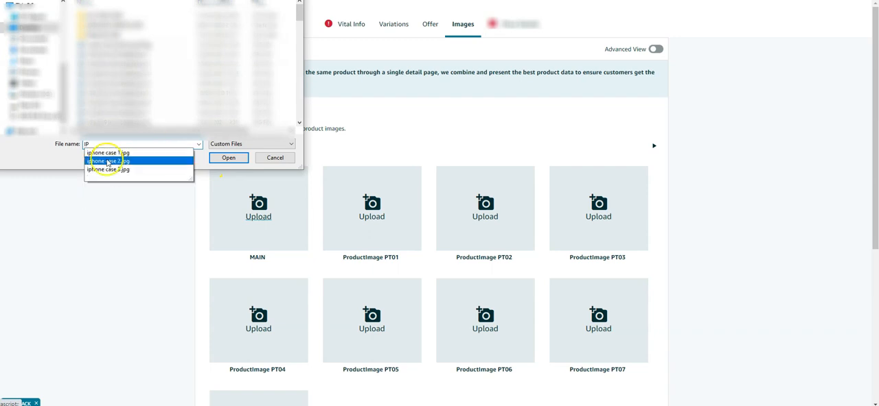
left_click(110, 152)
left_click(228, 158)
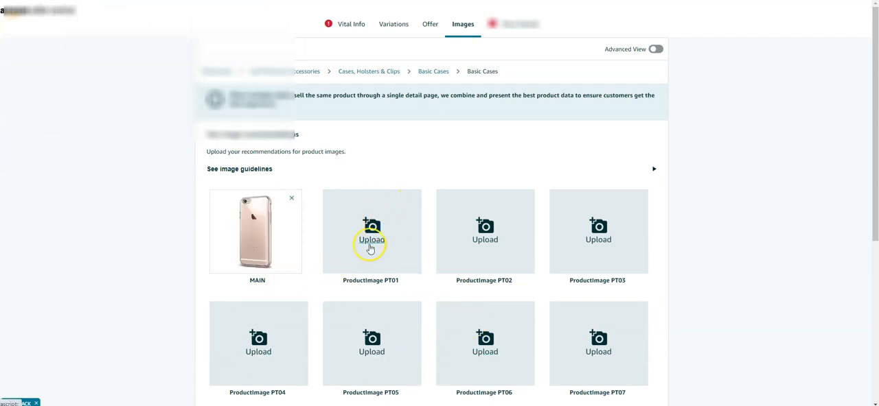
Step: Upload "iphone case 2.jpg" to the ProductImage PT01 slot
left_click(369, 241)
left_click(161, 146)
type("ip")
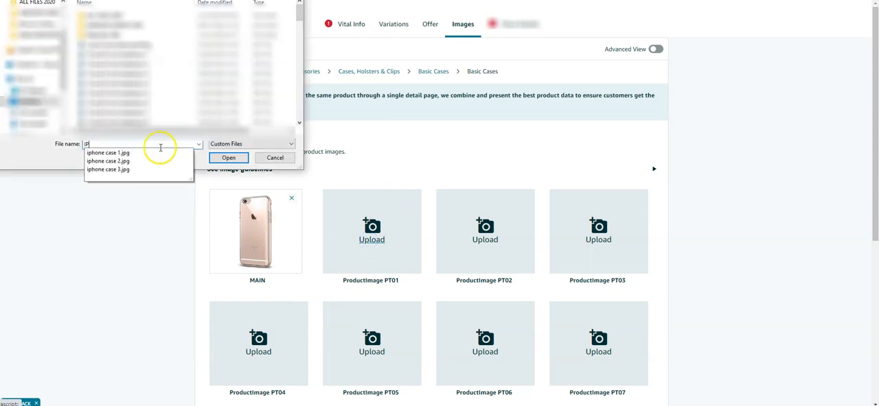
left_click(121, 165)
left_click(223, 158)
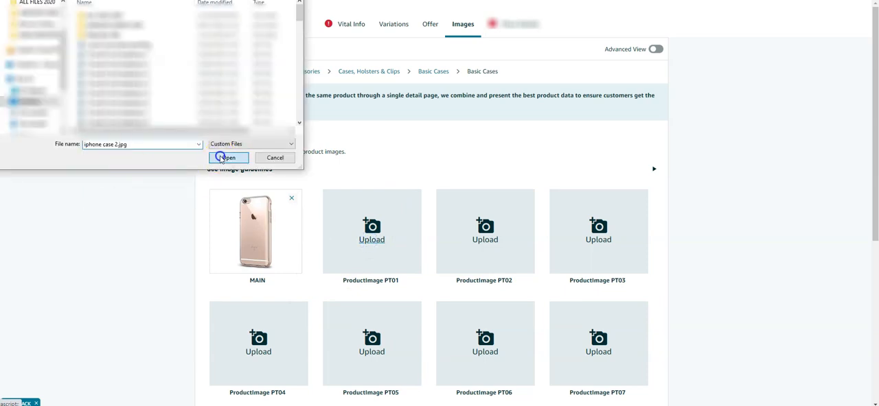
Step: Upload "iphone case 3.jpg" to the ProductImage PT02 slot
left_click(500, 233)
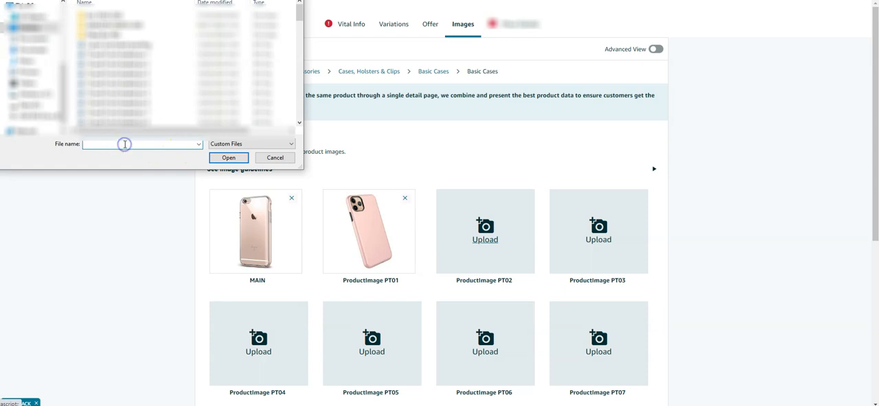
type("IPHON")
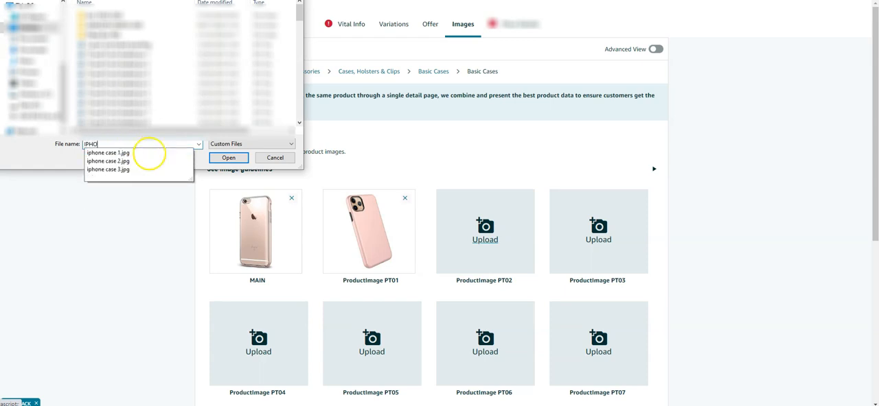
left_click(130, 170)
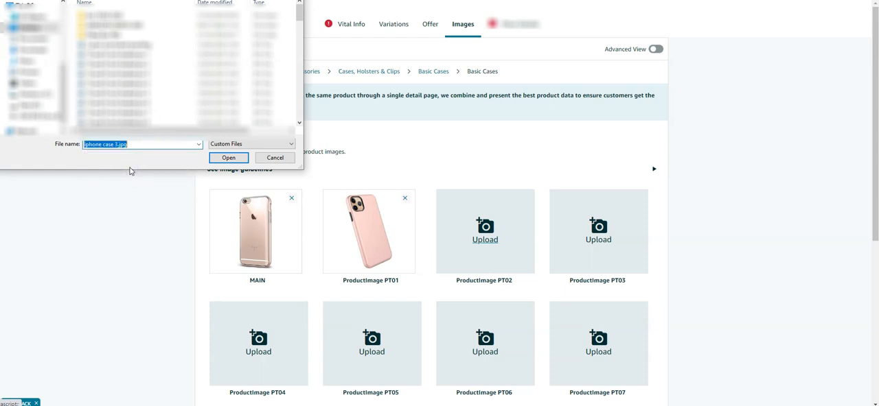
left_click(227, 157)
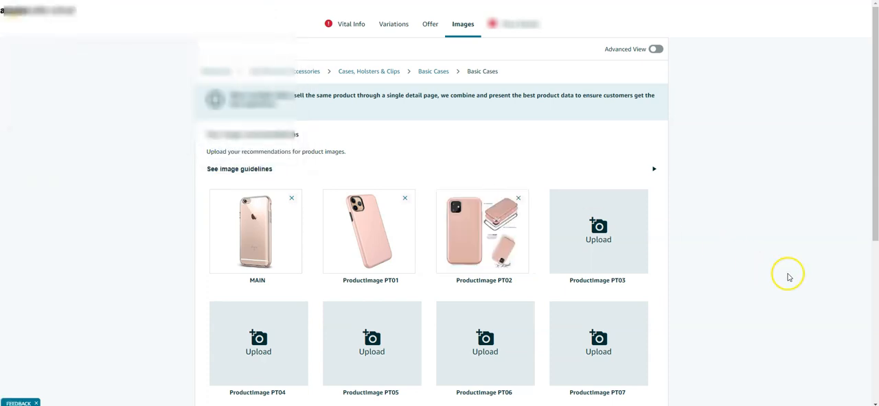
Step: Open the listing's additional details section and turn on Advanced View to show all its fields
scroll(824, 250, "down", 2)
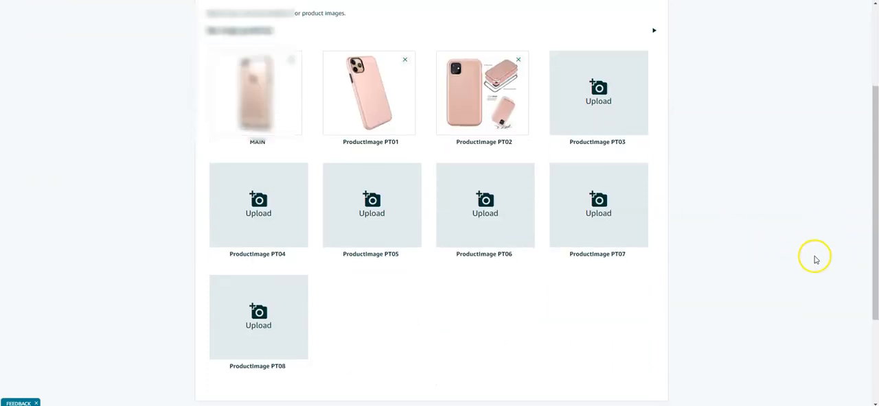
scroll(778, 227, "down", 2)
scroll(759, 223, "up", 4)
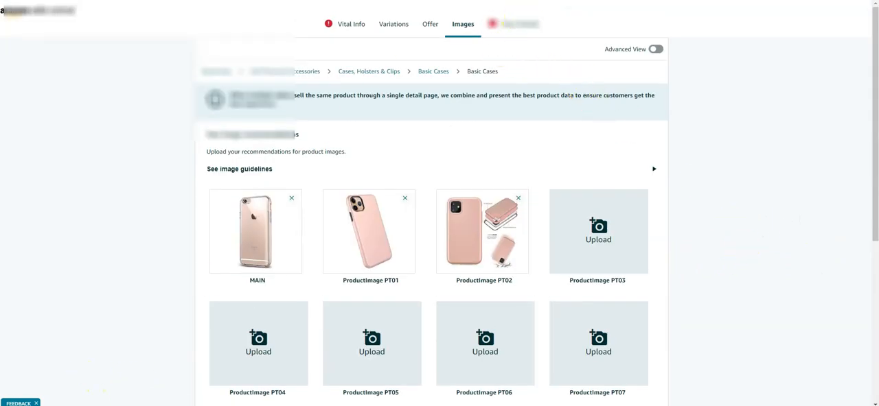
mouse_move(156, 366)
left_mouse_down()
mouse_move(453, 54)
mouse_move(511, 29)
left_mouse_up()
left_click(526, 26)
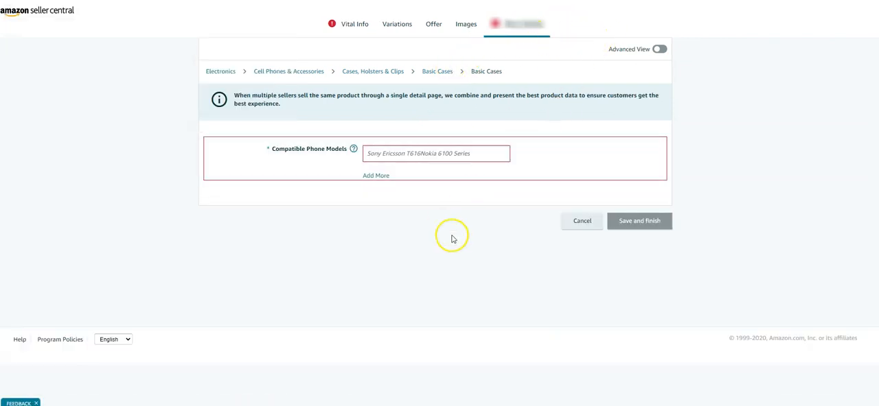
left_click(659, 50)
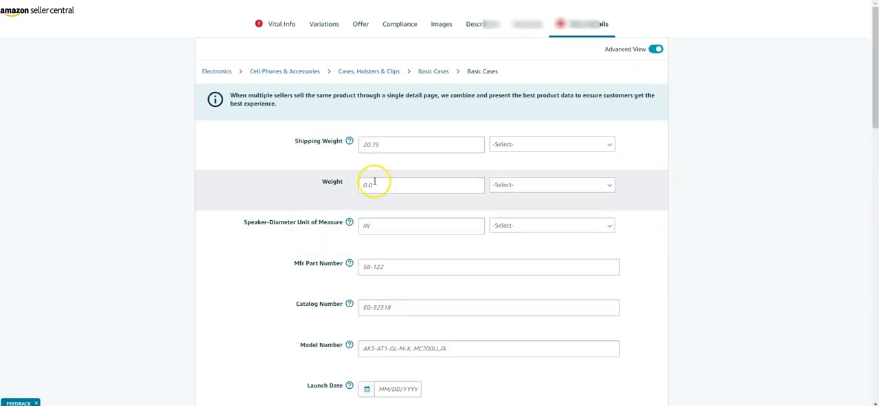
Step: Examine the upper detail fields, including weights, part and model numbers, launch and release dates, and maximum ship quantity
scroll(387, 147, "down", 1)
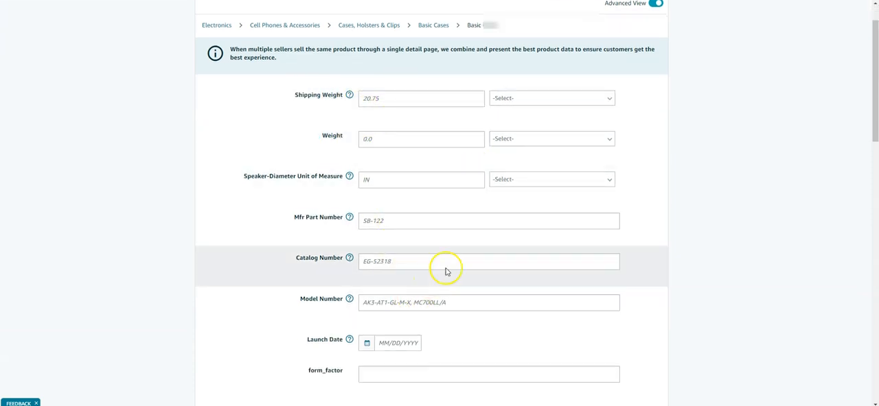
scroll(448, 264, "down", 1)
scroll(451, 261, "up", 2)
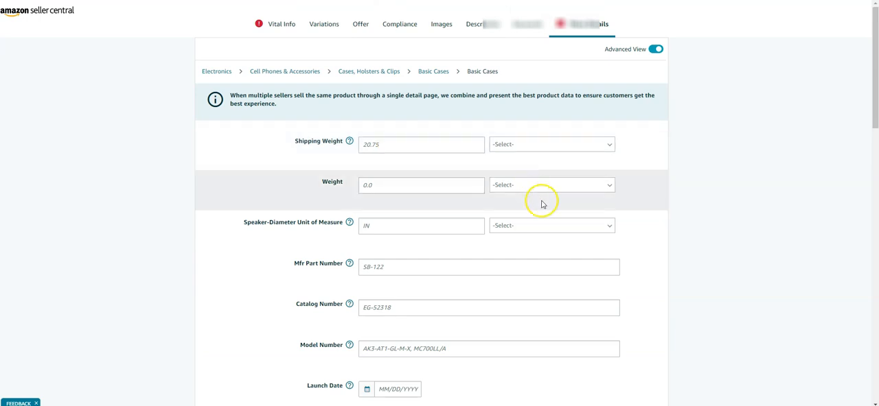
scroll(600, 243, "down", 3)
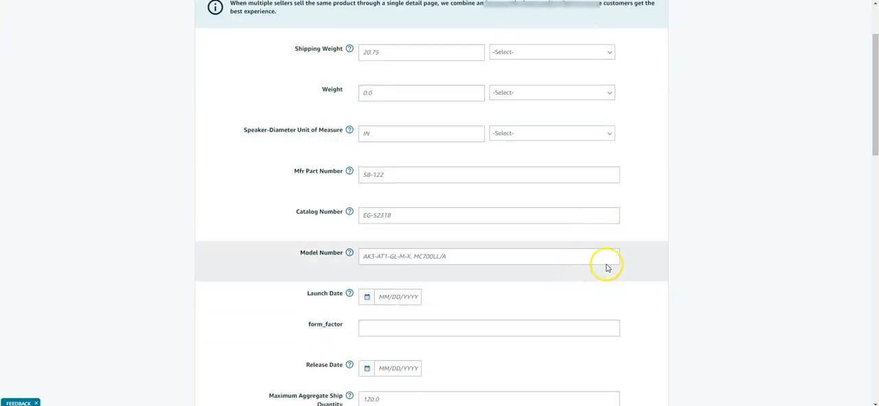
scroll(582, 230, "down", 2)
scroll(436, 259, "up", 3)
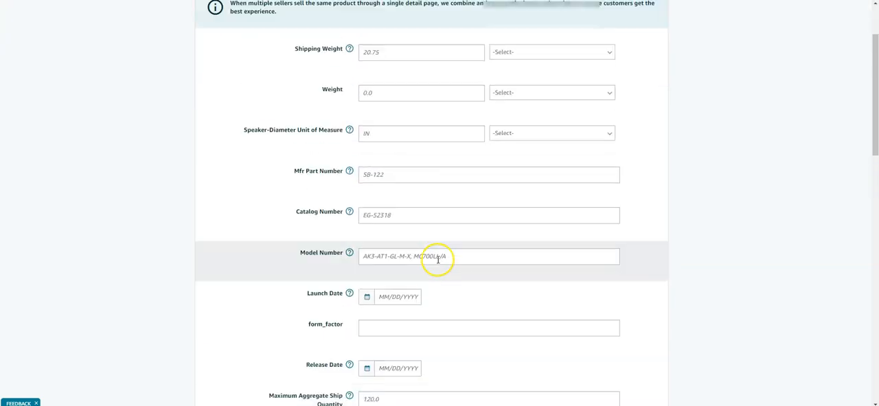
scroll(412, 282, "down", 2)
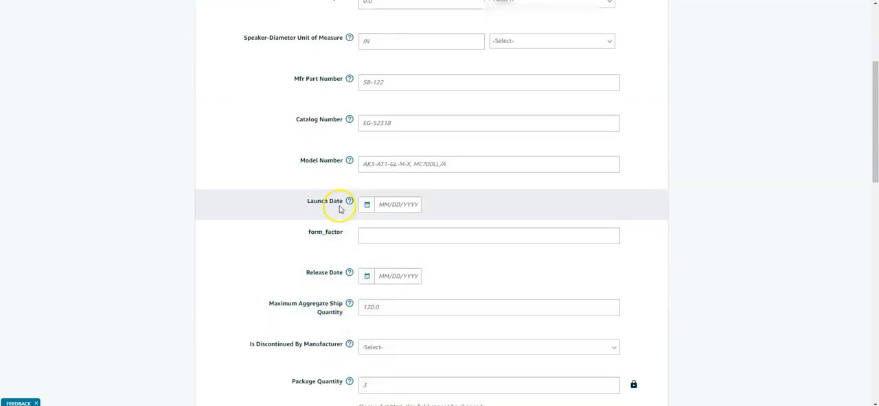
scroll(569, 226, "down", 2)
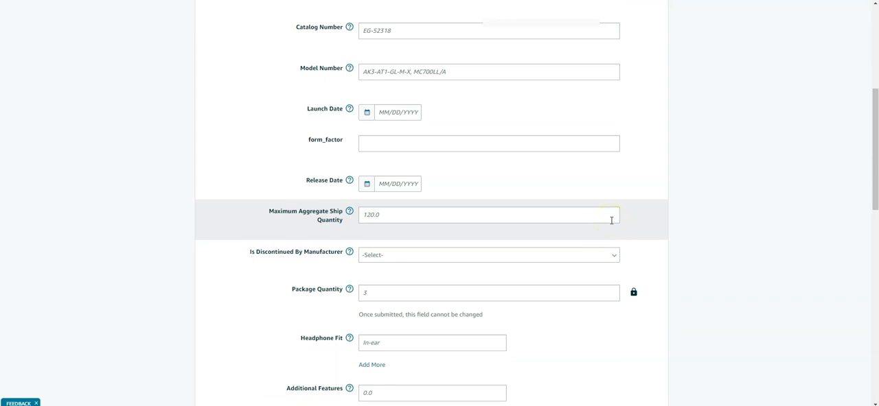
Step: Examine the remaining detail fields, from compatible phone models and operating system to country of origin, item dimensions and package dimensions
scroll(480, 226, "down", 3)
left_click(497, 212)
scroll(522, 199, "down", 3)
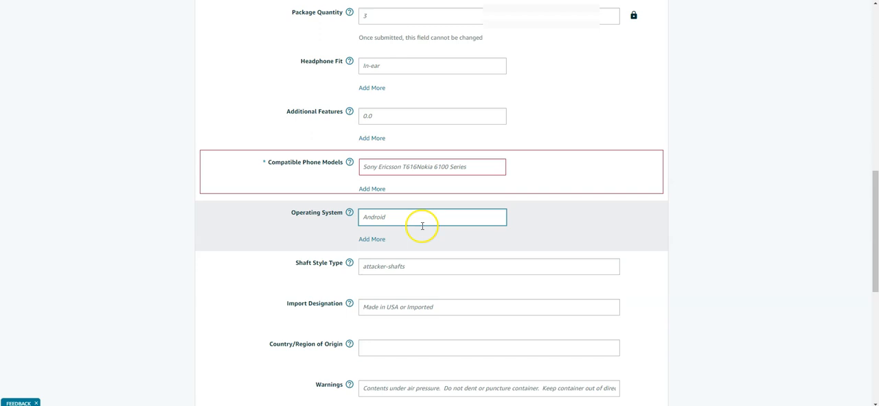
left_click(376, 224)
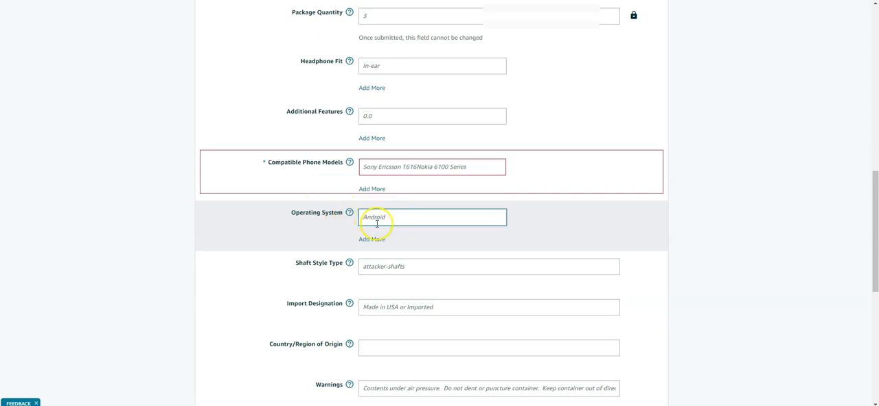
scroll(435, 242, "down", 2)
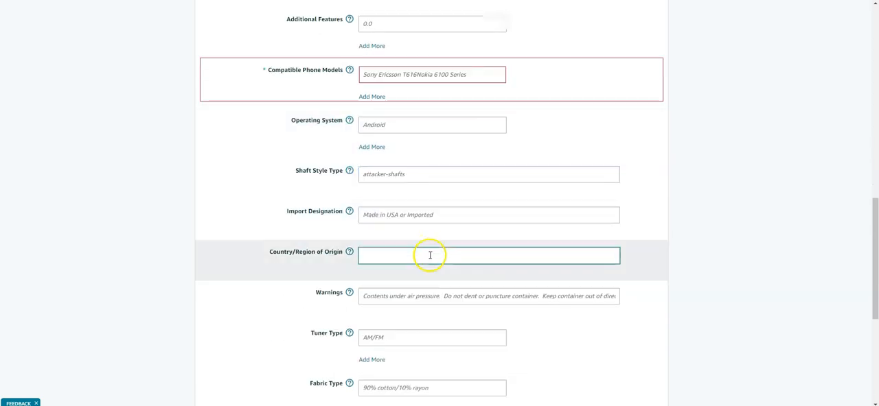
scroll(475, 219, "down", 3)
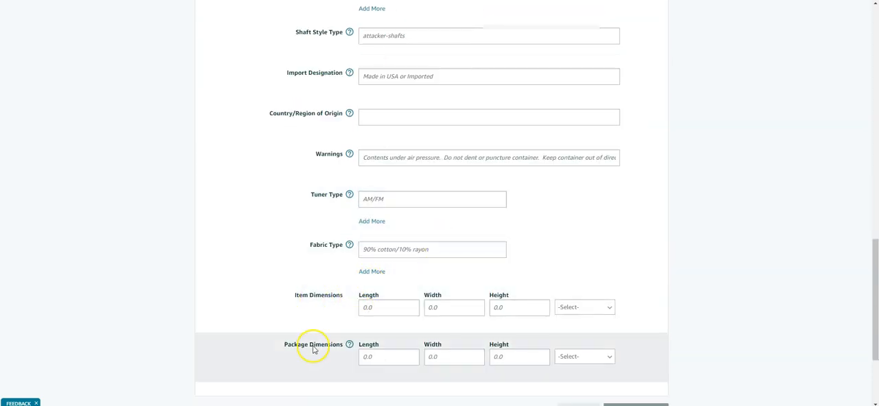
scroll(333, 349, "down", 2)
scroll(475, 287, "up", 5)
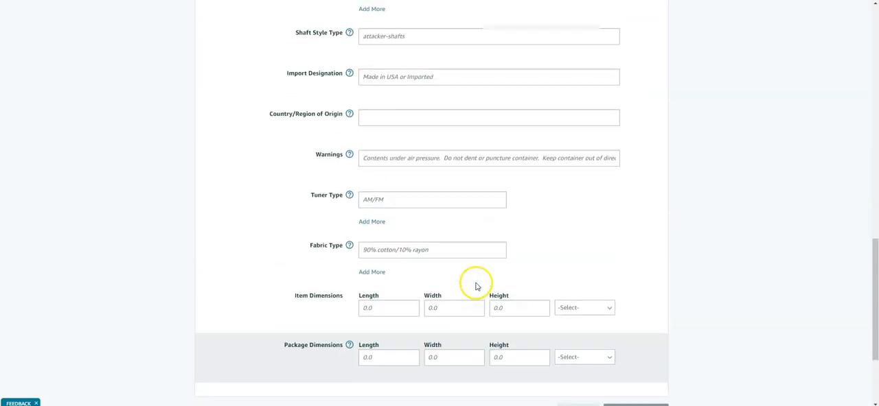
scroll(514, 270, "up", 6)
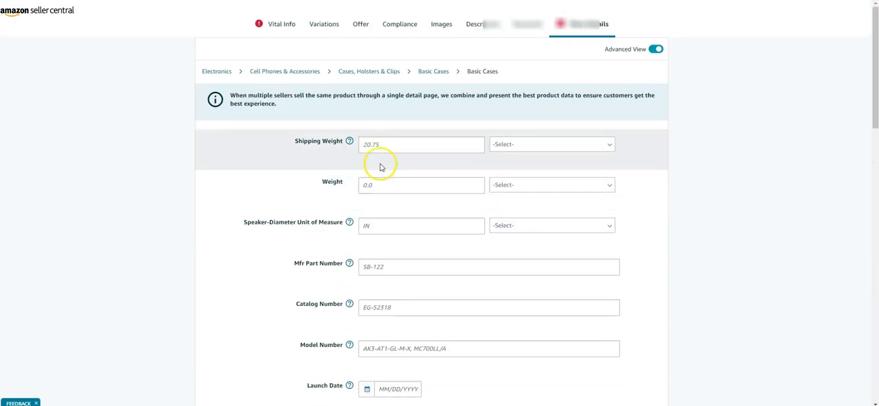
scroll(778, 276, "down", 8)
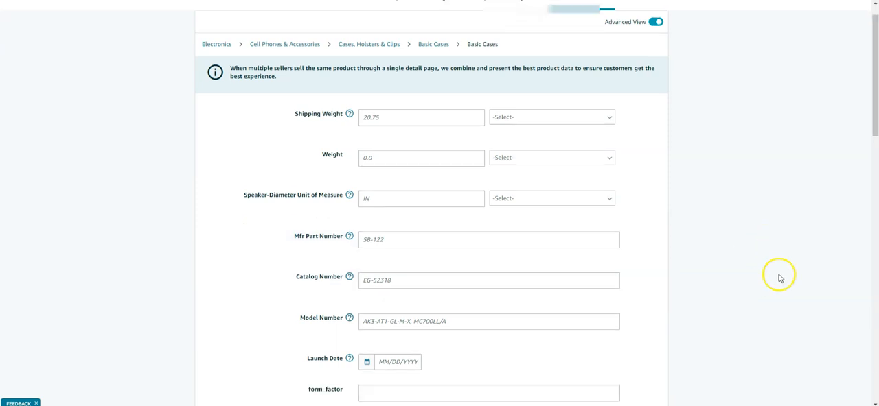
scroll(740, 274, "down", 3)
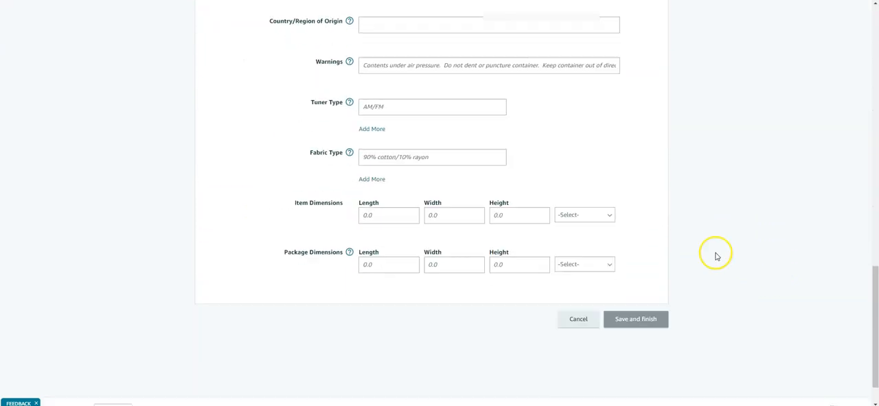
left_click_drag(388, 393, 620, 328)
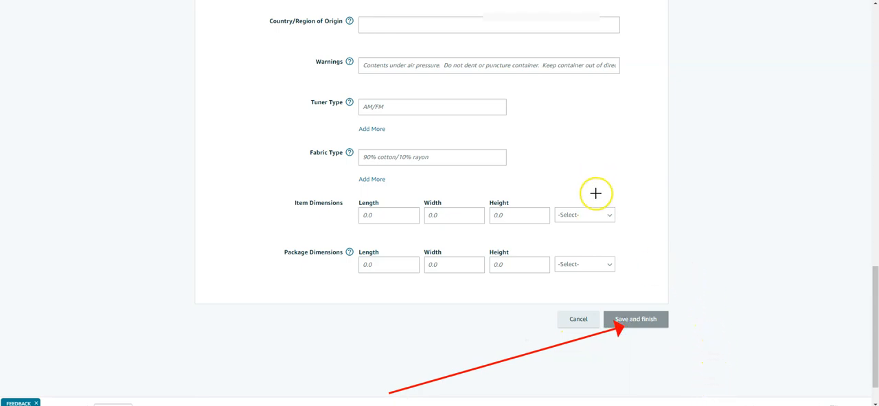
key("Escape")
scroll(500, 284, "up", 1)
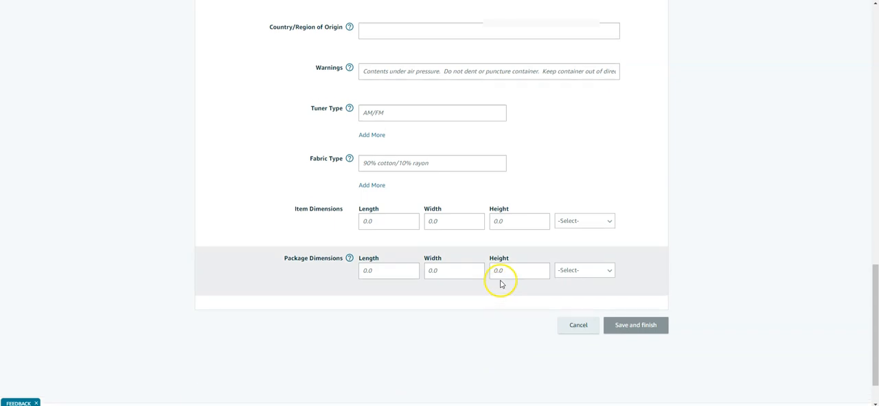
scroll(598, 275, "up", 15)
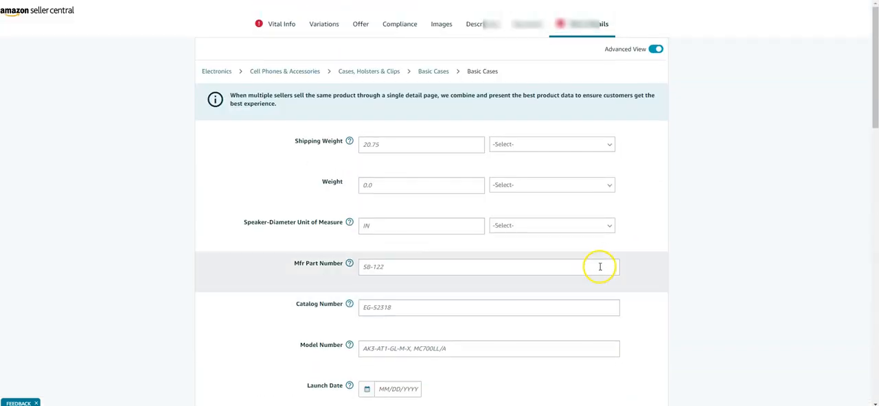